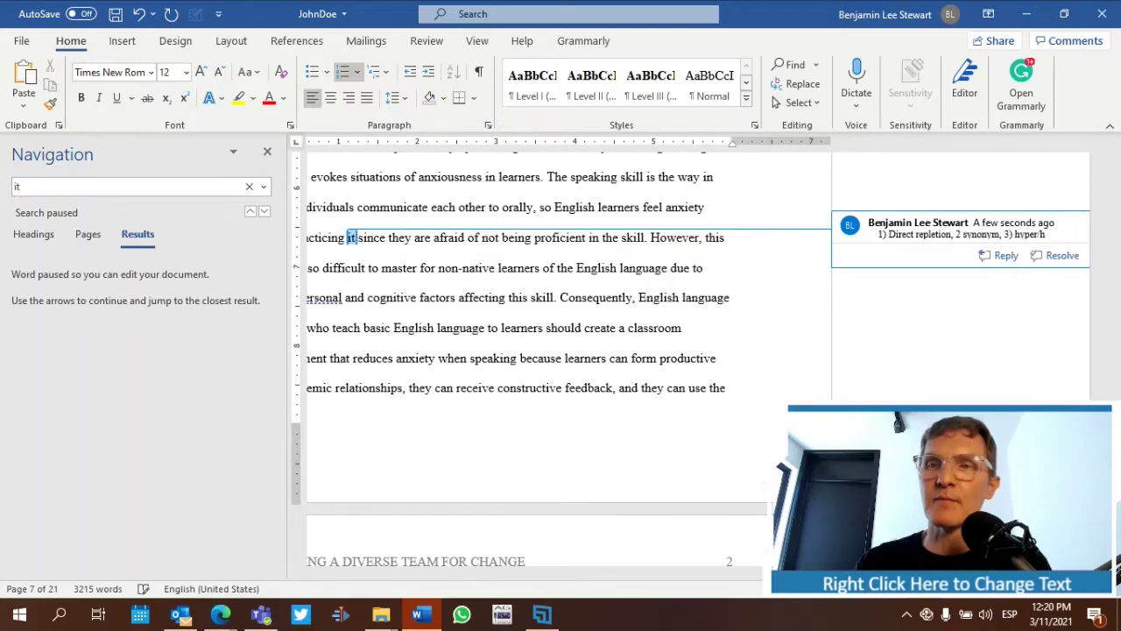
Step: Fix the comment's third suggestion so it reads '3) hyper/hyponyms'
type("s")
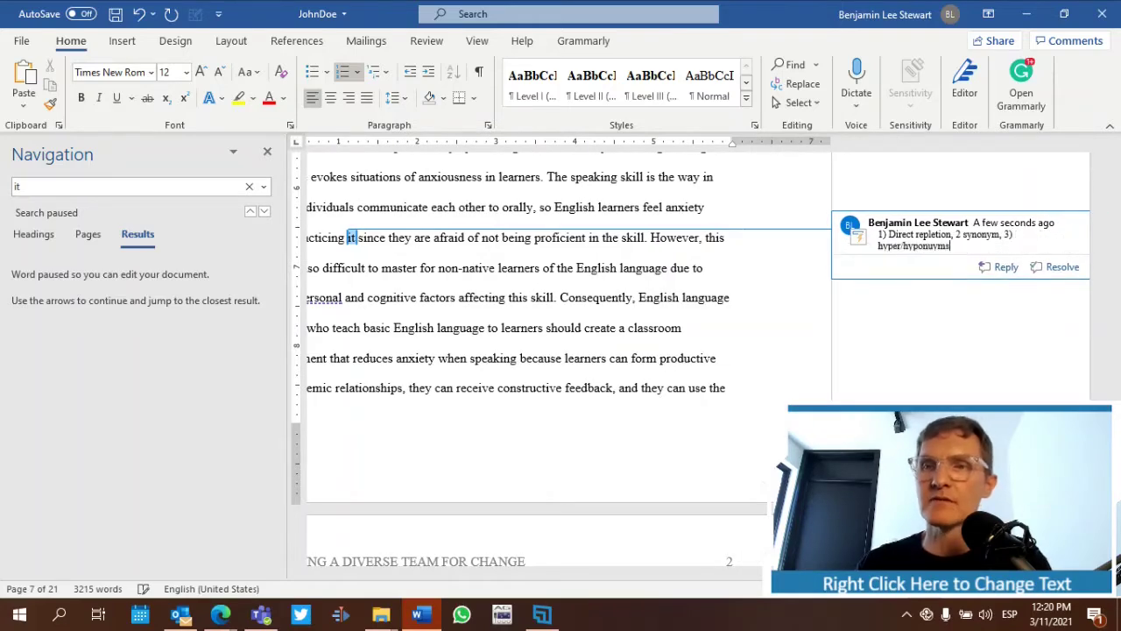
key("BackSpace")
key("BackSpace")
key("BackSpace")
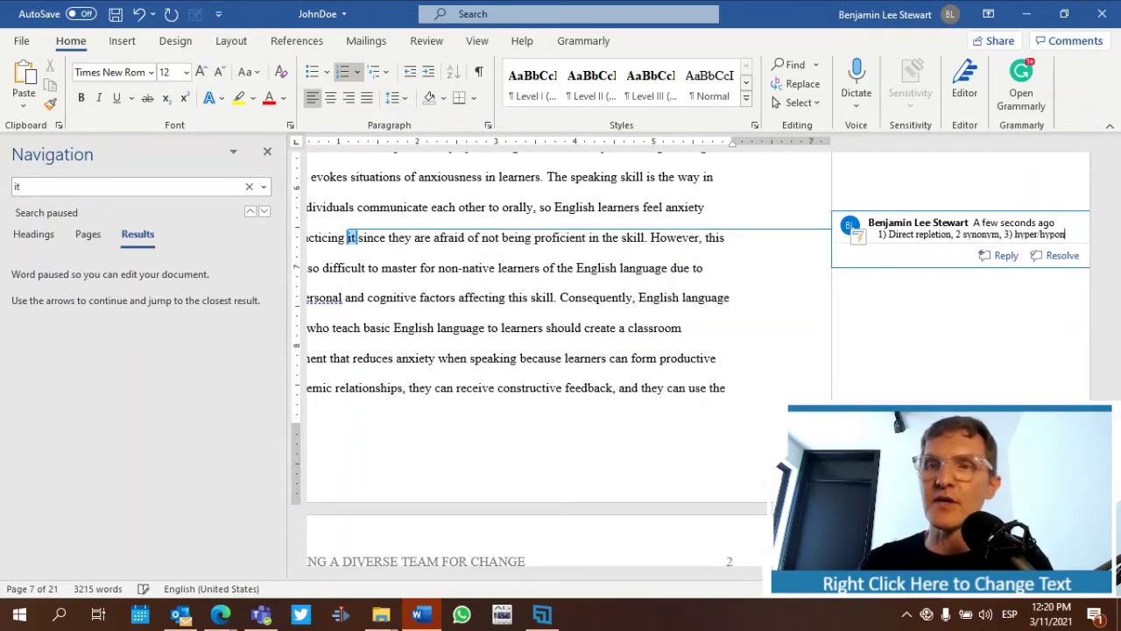
type("yms")
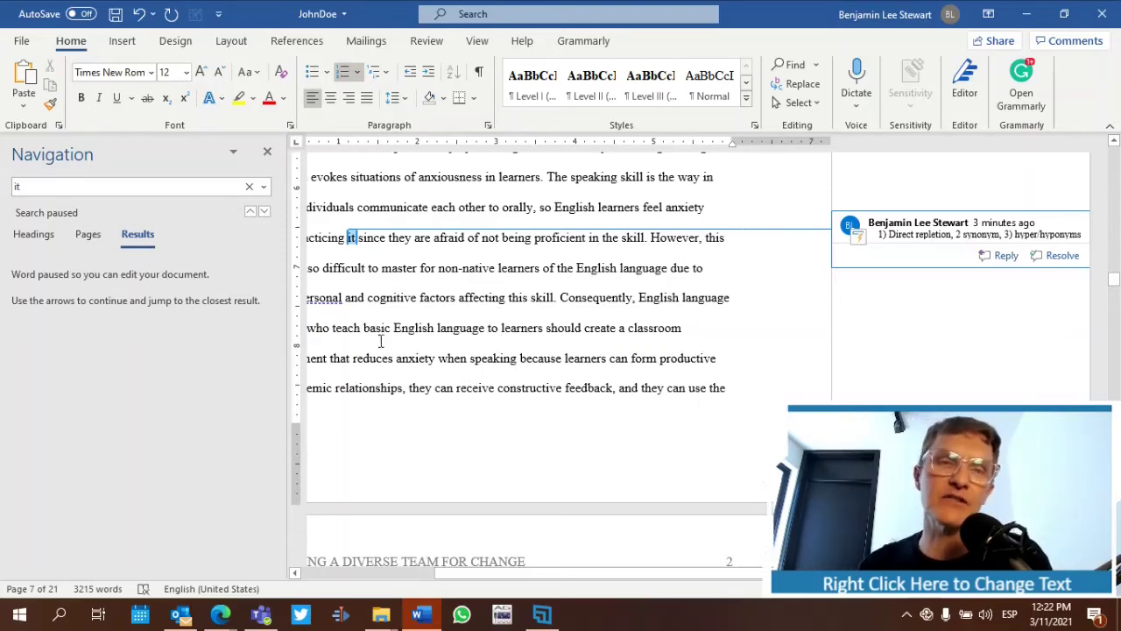
Step: Replace the Navigation search term 'it' with 'can', listing 19 matches
left_click(101, 185)
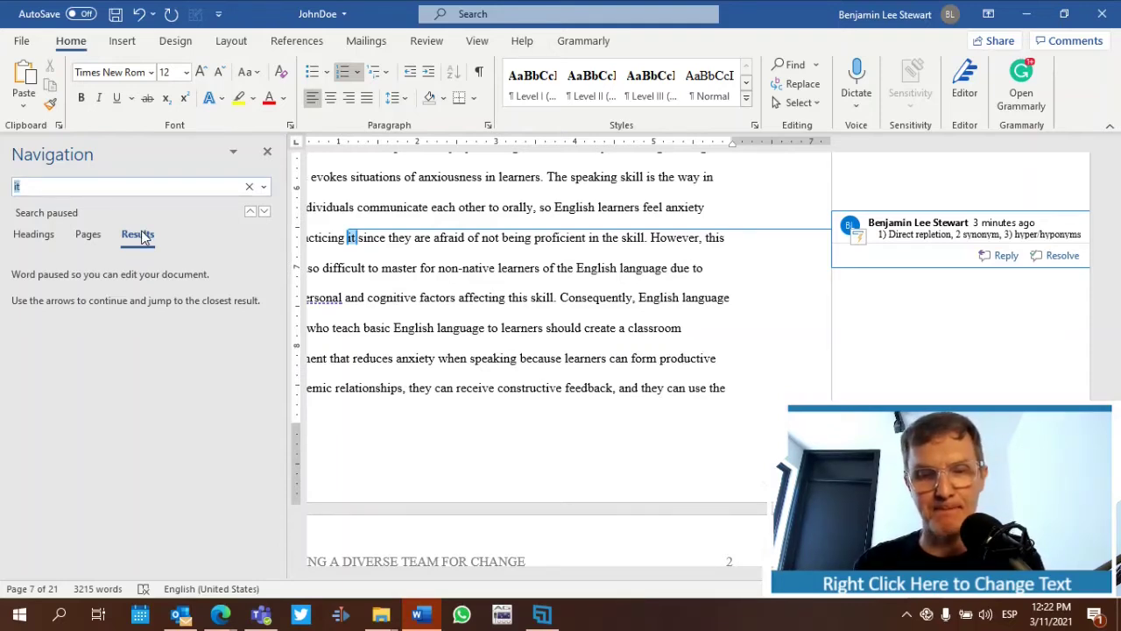
type("can")
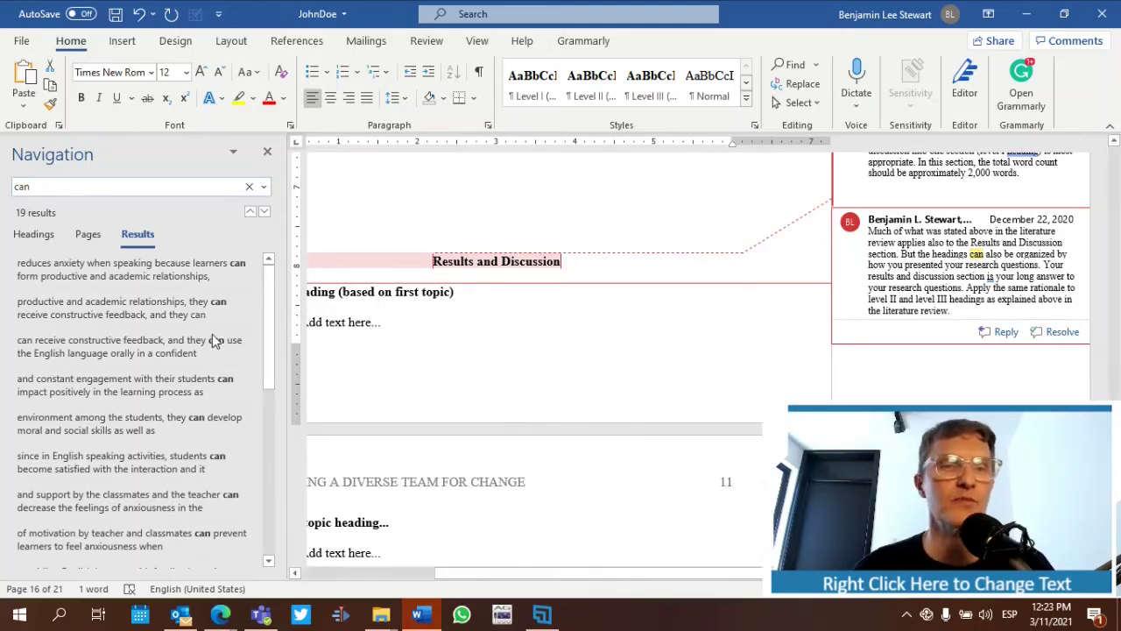
Step: Swap the search term 'can' for 'will' and re-enter it to refresh the results
left_click_drag(50, 186, 14, 185)
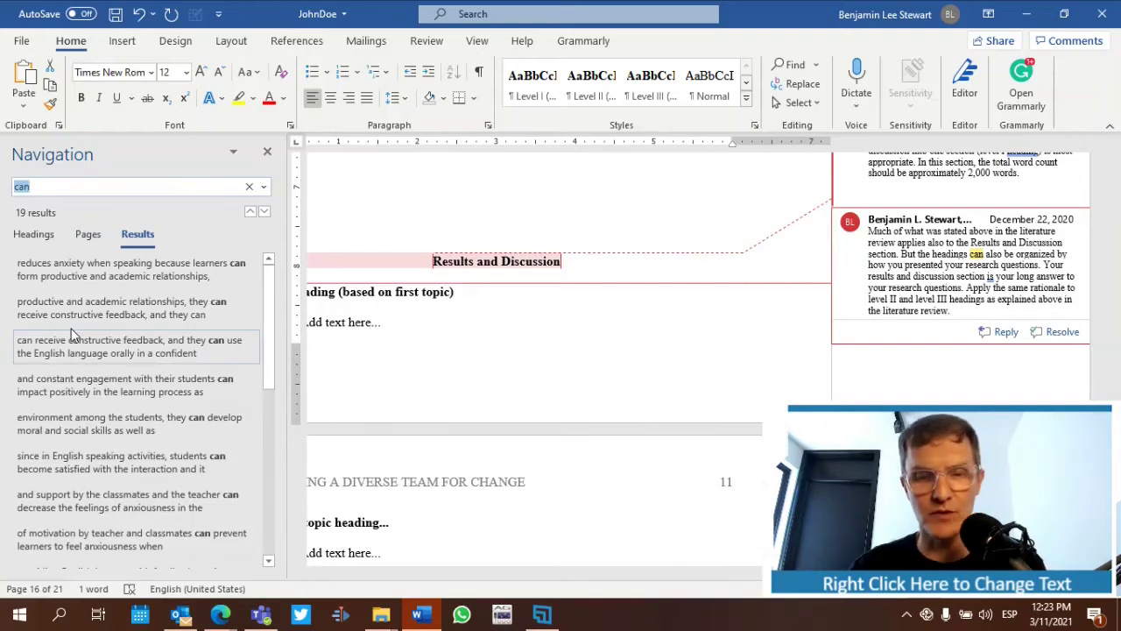
type("will")
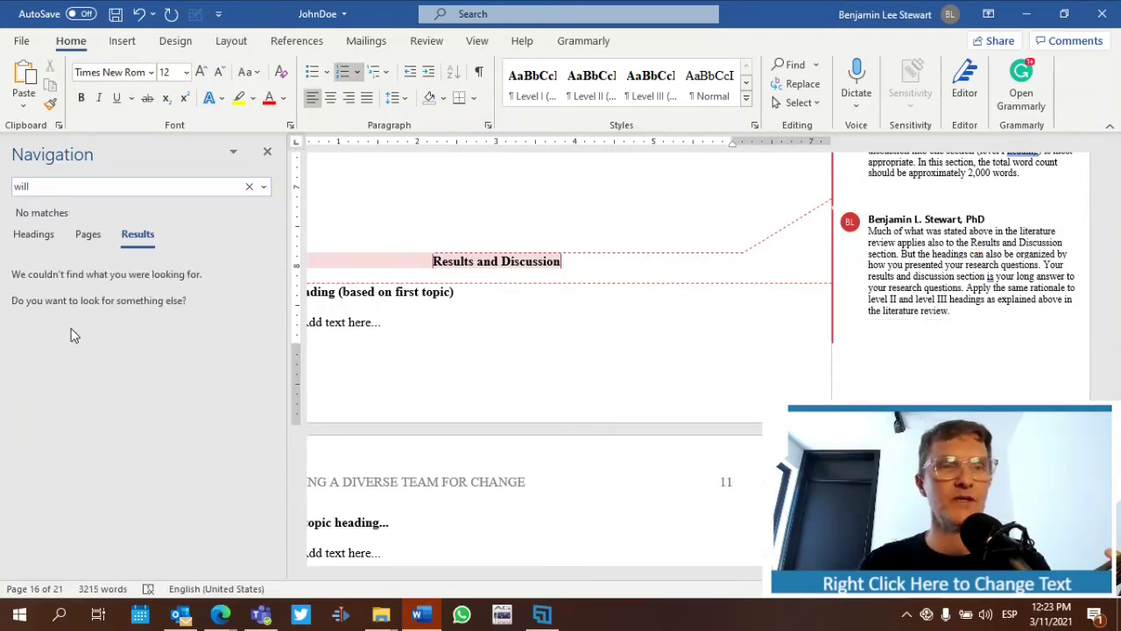
key("BackSpace")
key("BackSpace")
key("BackSpace")
key("BackSpace")
type("wil")
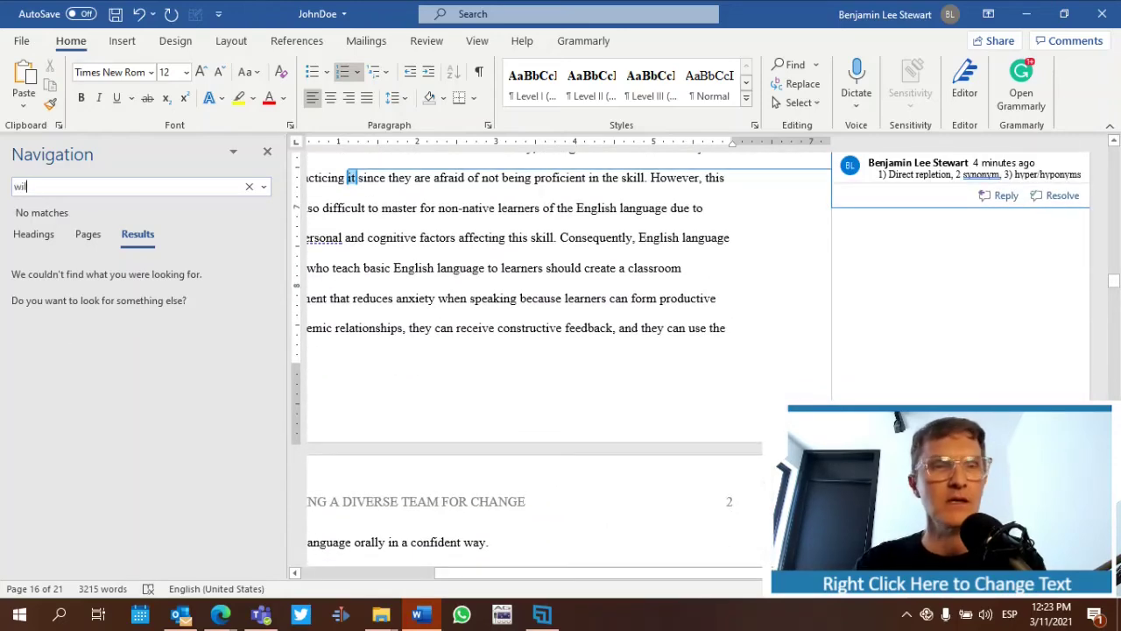
type("l")
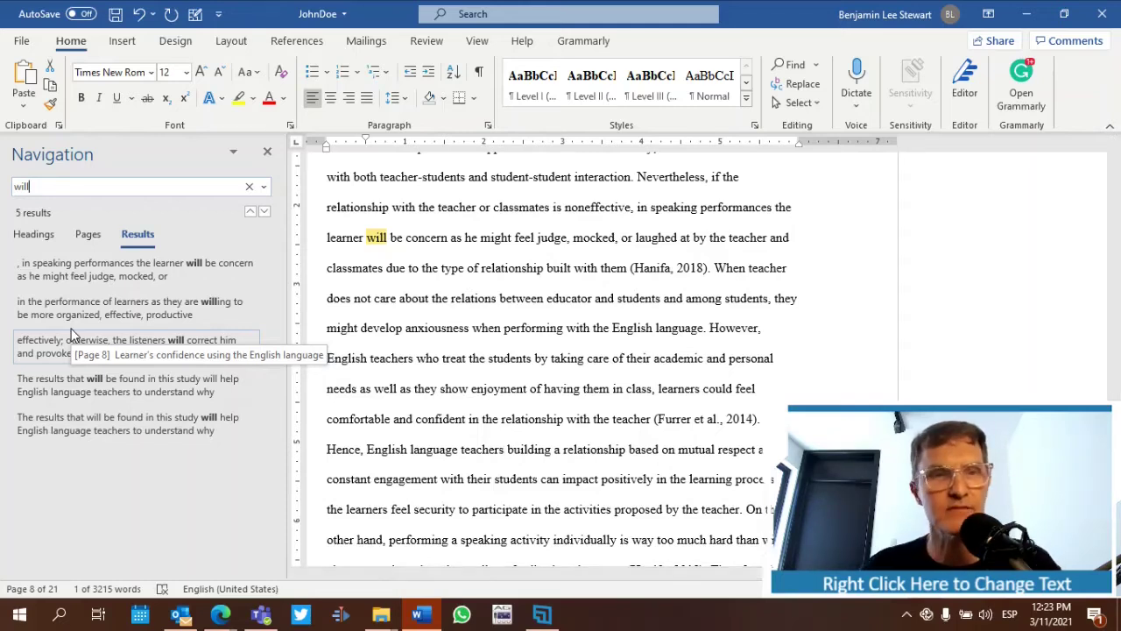
Step: Enable Find whole words only in the Navigation search options
left_click(263, 186)
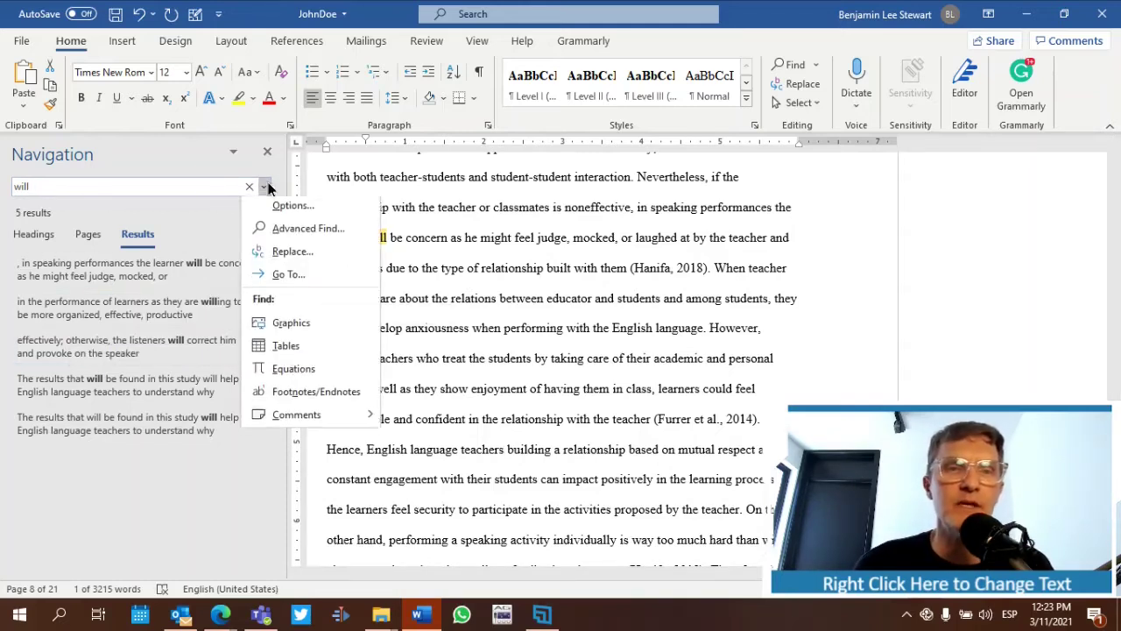
left_click(286, 216)
left_click(378, 248)
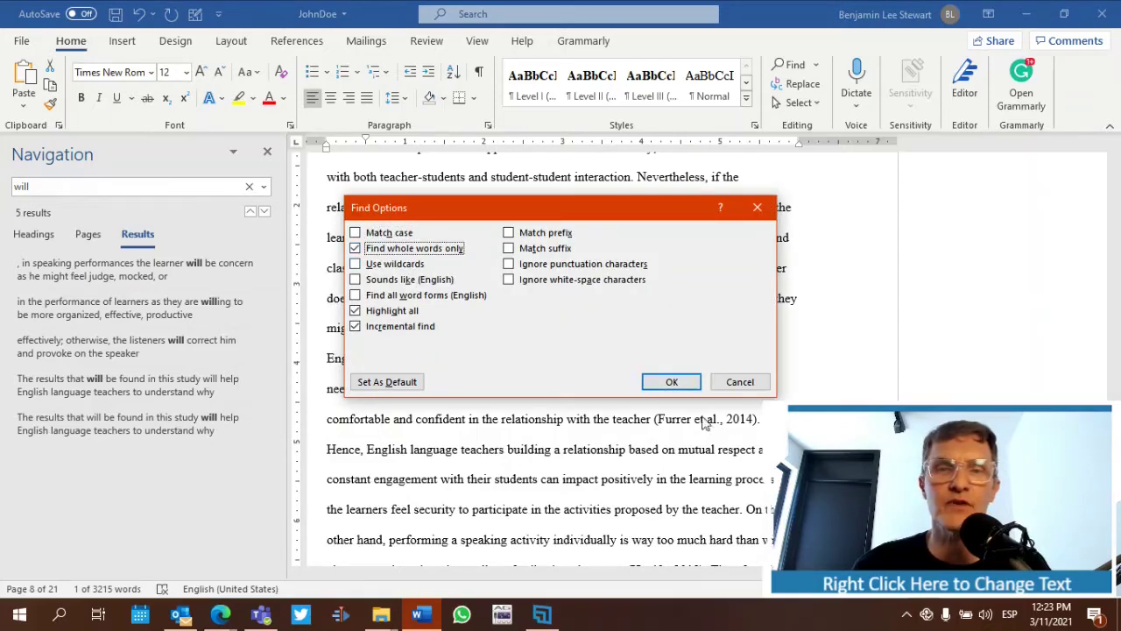
left_click(673, 388)
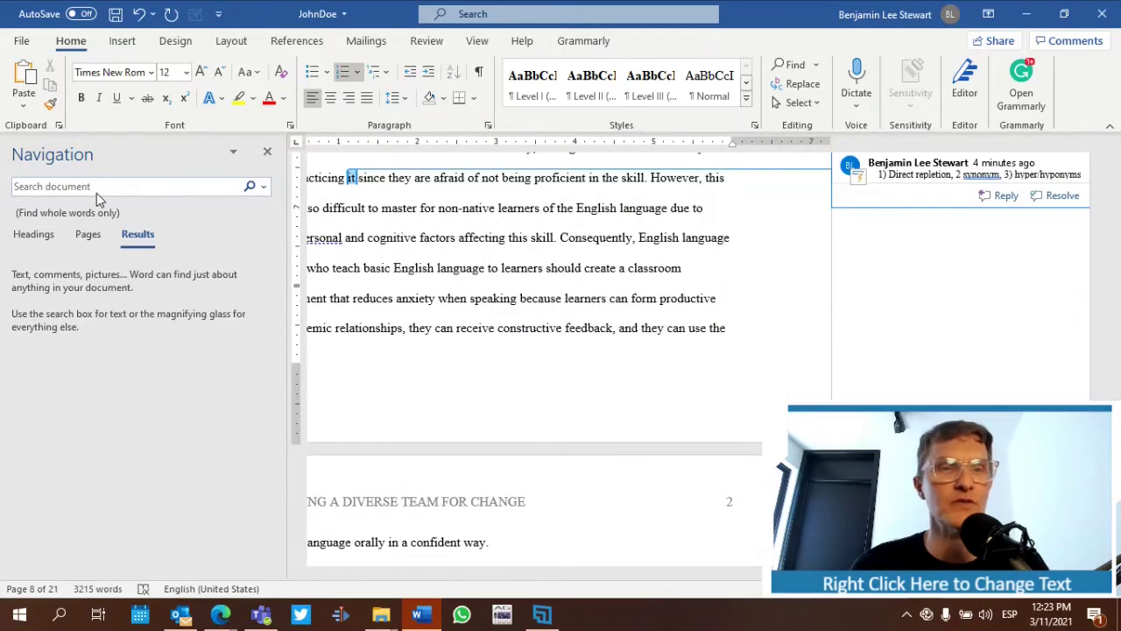
left_click(103, 188)
Step: Search 'will' as a whole word for 4 matches, then scroll to the References page
type("will")
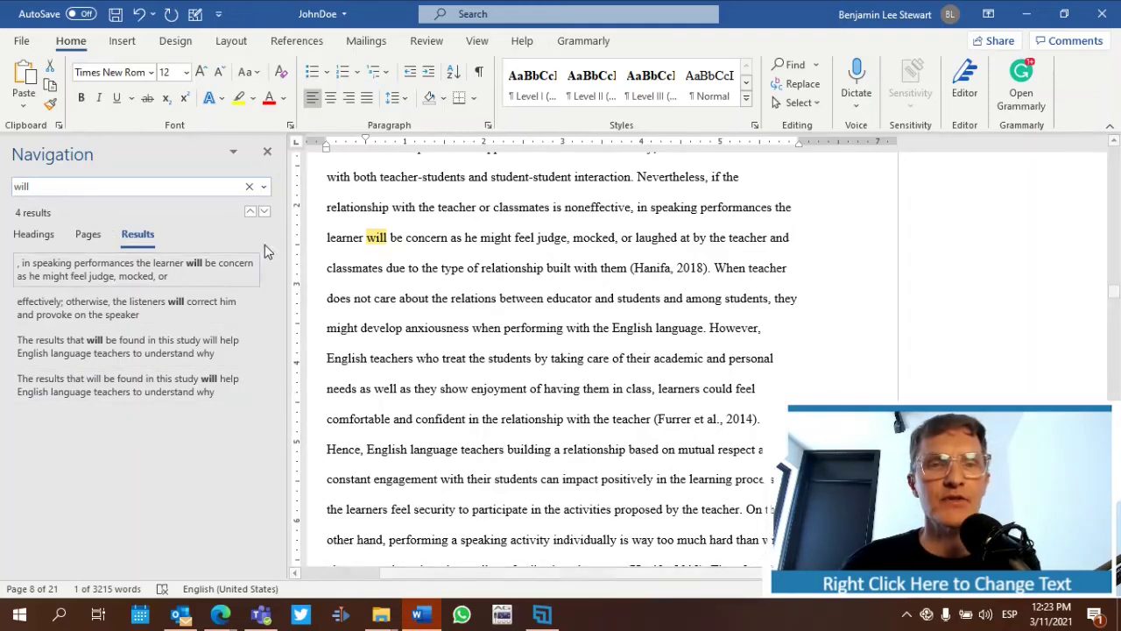
left_click_drag(1114, 301, 1114, 369)
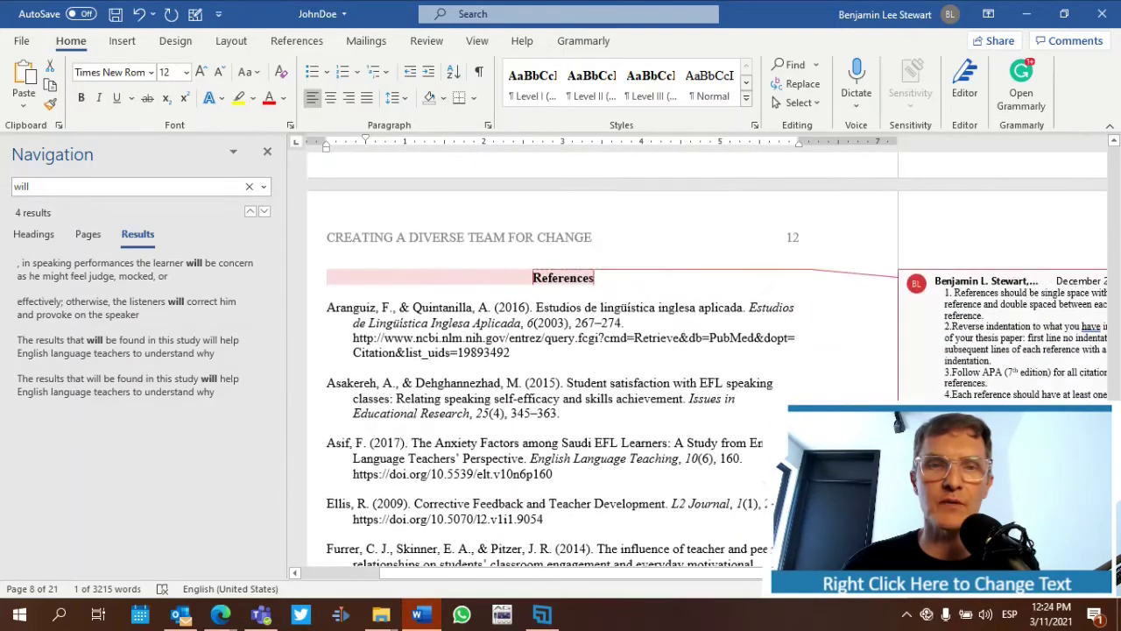
Step: Copy the reference author 'Aranguiz' and search the thesis for it
double_click(340, 308)
triple_click(340, 308)
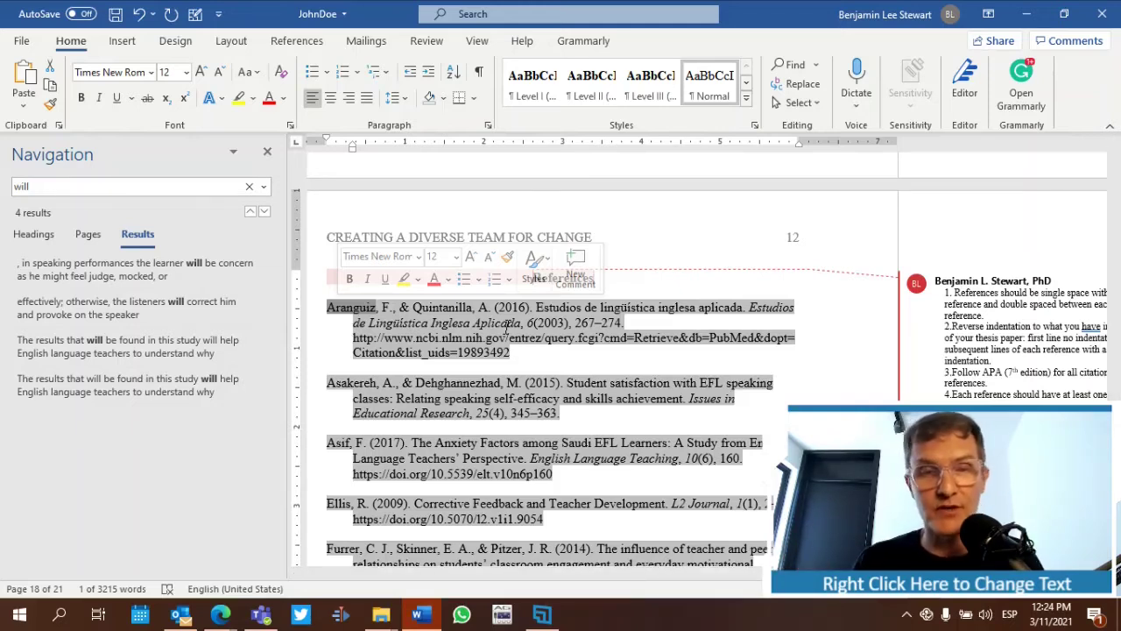
left_click(417, 322)
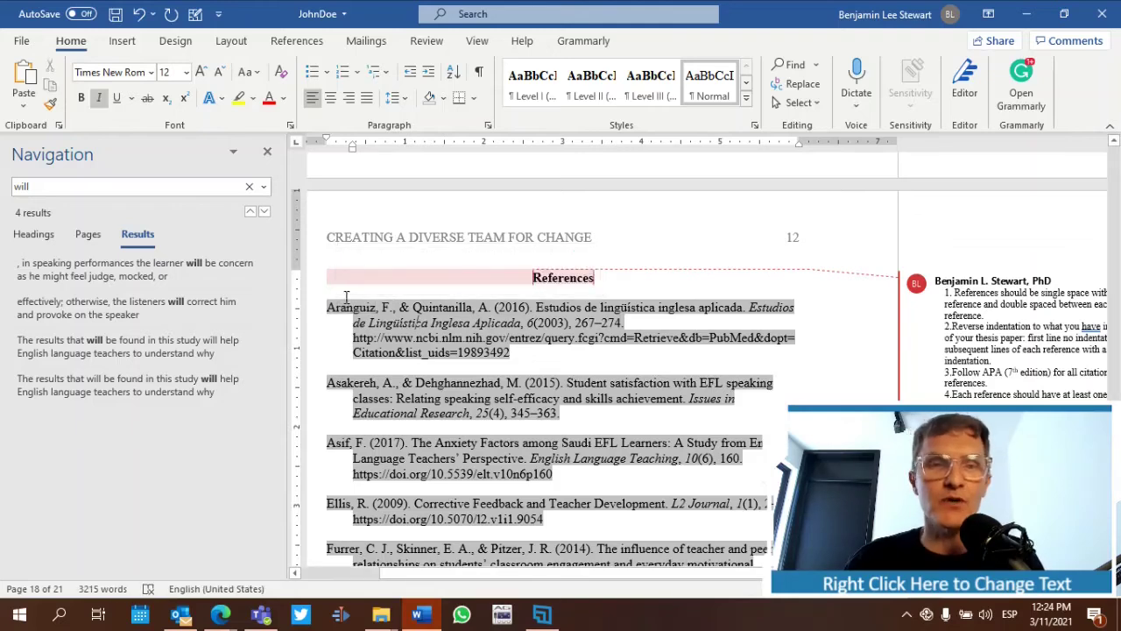
double_click(352, 307)
key("ctrl+c")
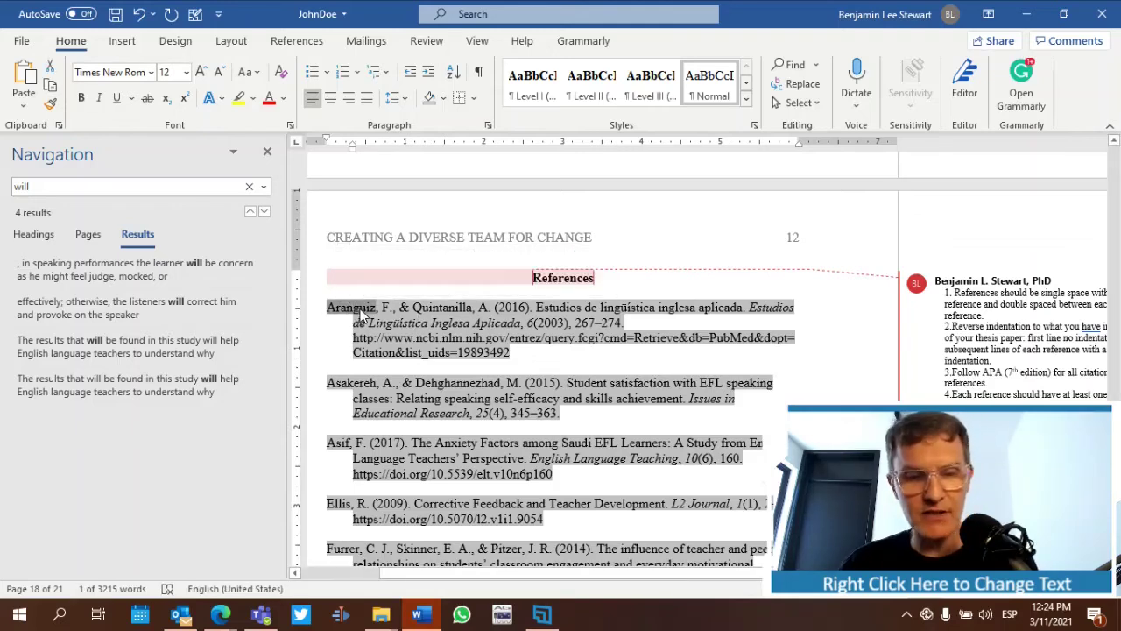
left_click(98, 186)
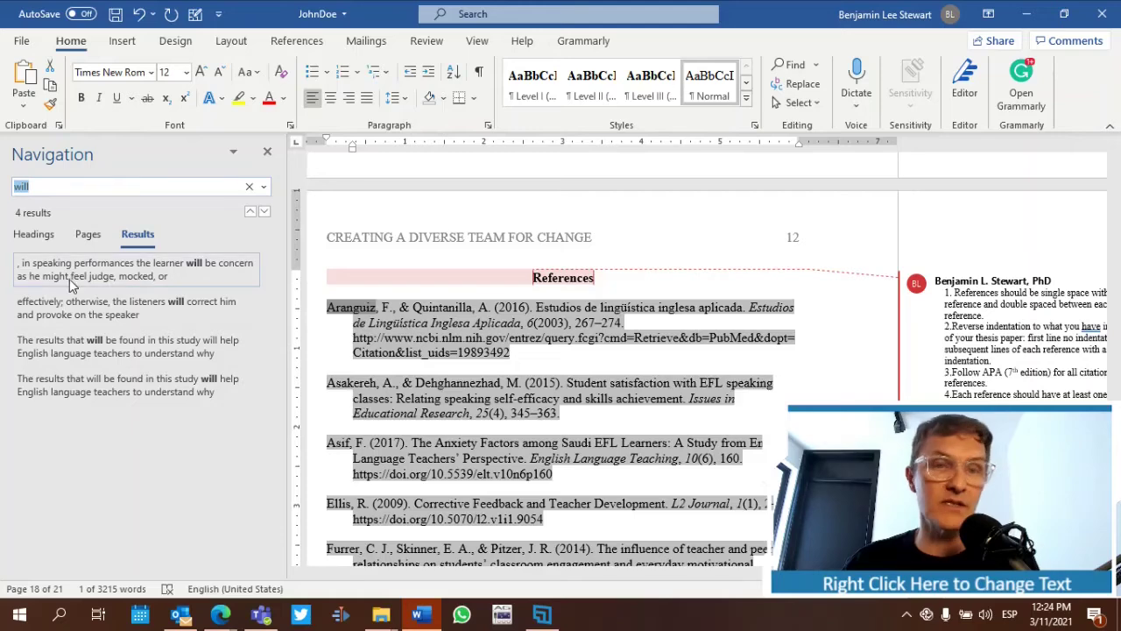
key("ctrl+v")
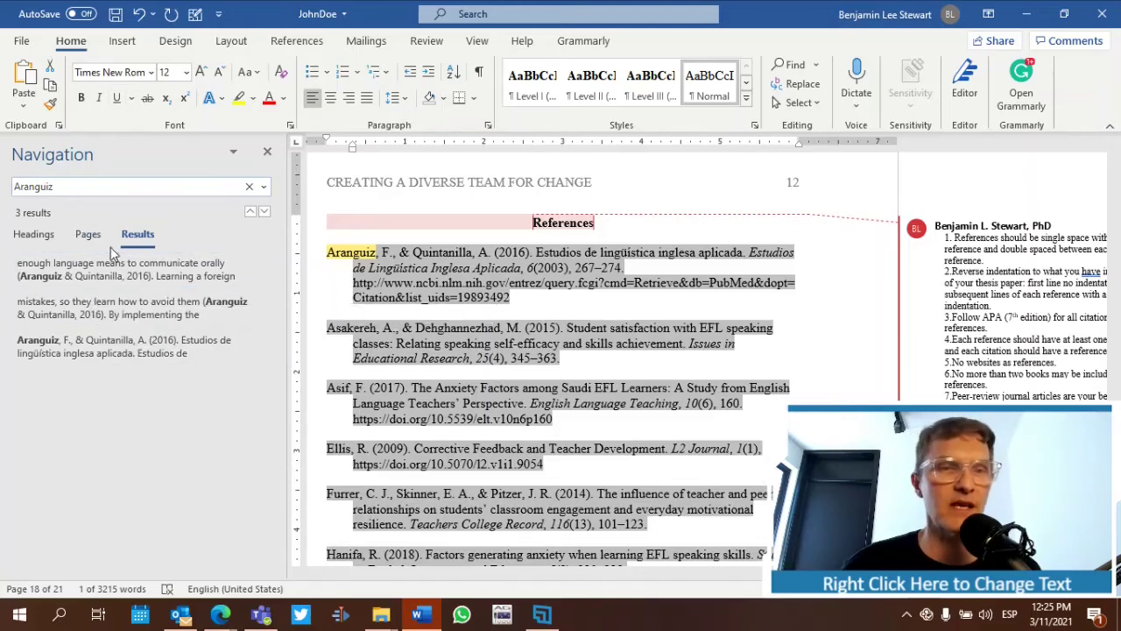
Step: Search the thesis for the reference authors 'Asakereh' and 'Asif'
double_click(337, 329)
key("ctrl+c")
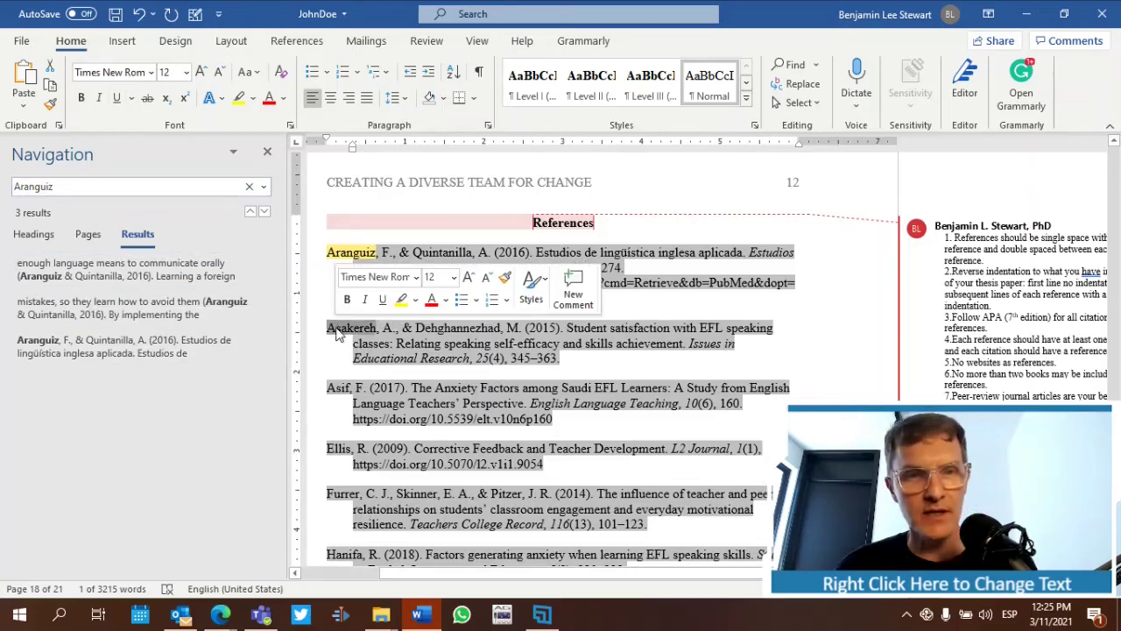
left_click(127, 184)
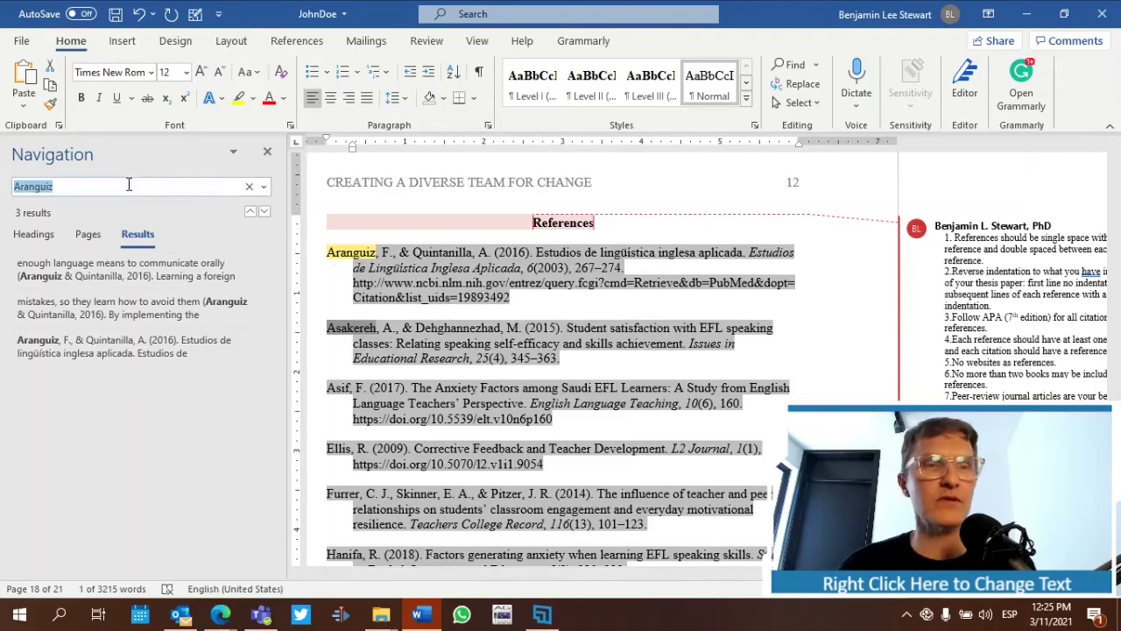
key("ctrl+v")
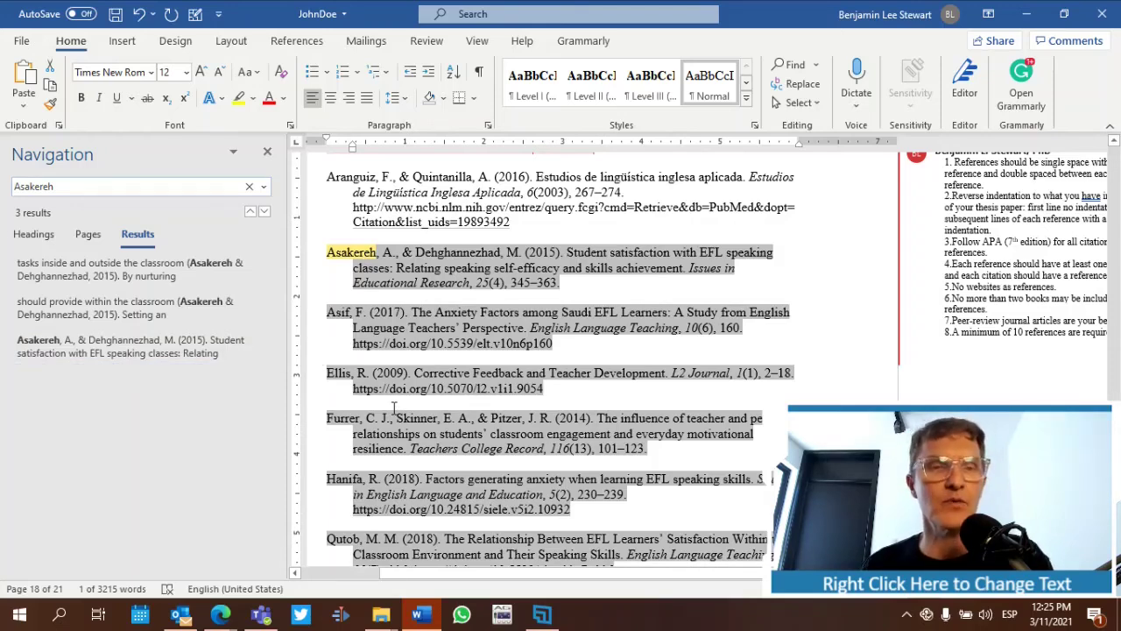
double_click(339, 314)
key("ctrl+c")
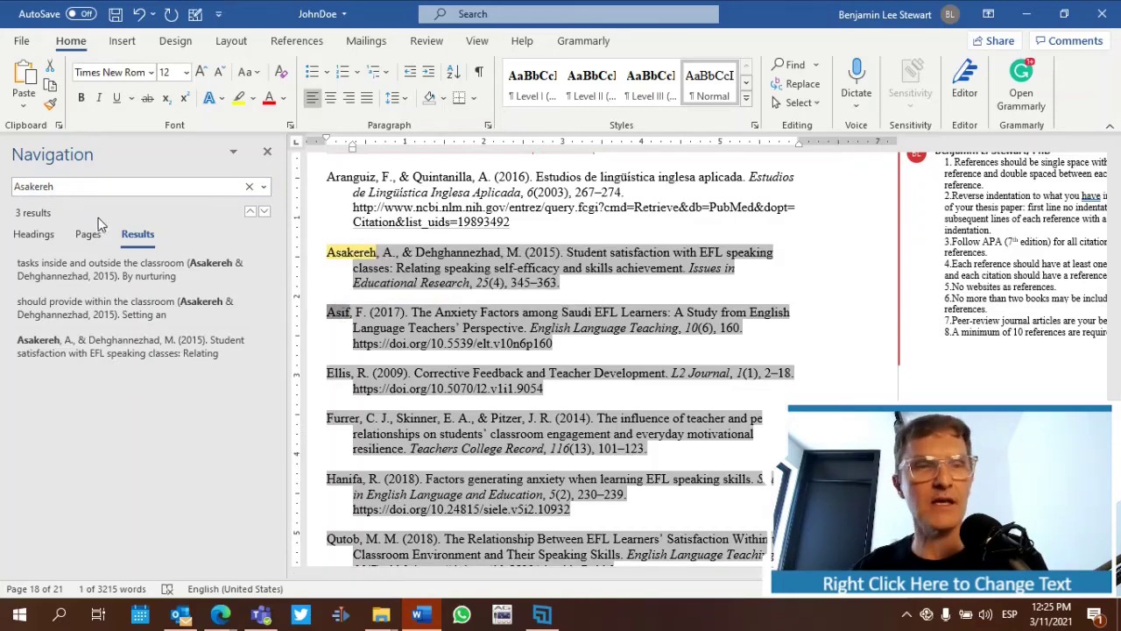
left_click(116, 187)
key("ctrl+v")
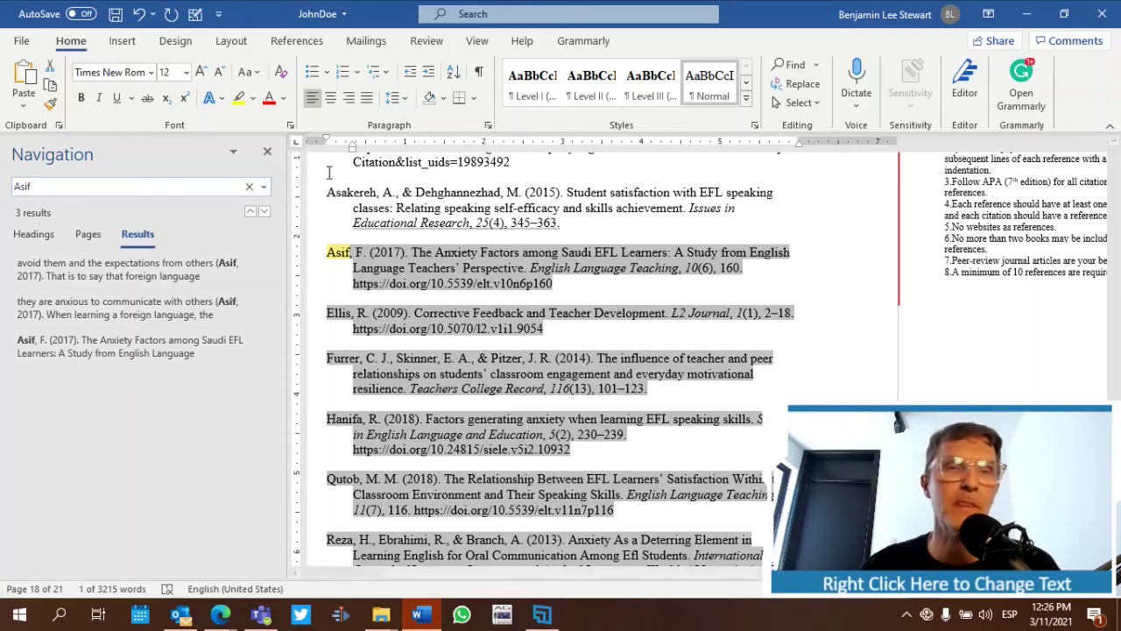
Step: Close the Navigation pane and return to the top of the document
left_click(268, 154)
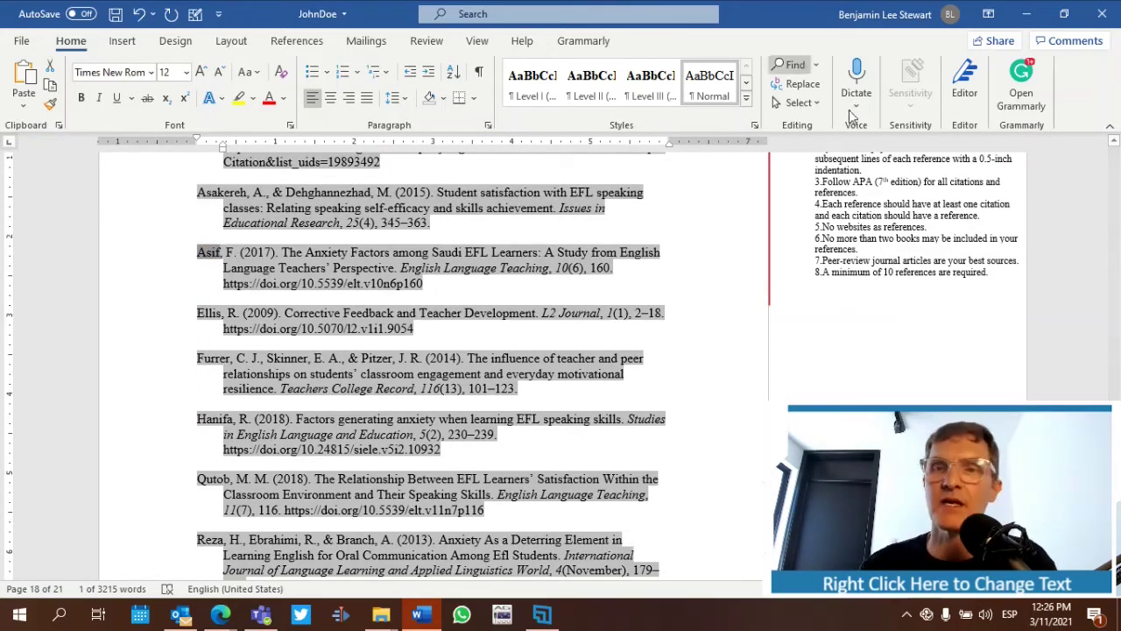
scroll(1113, 167, "up", 20)
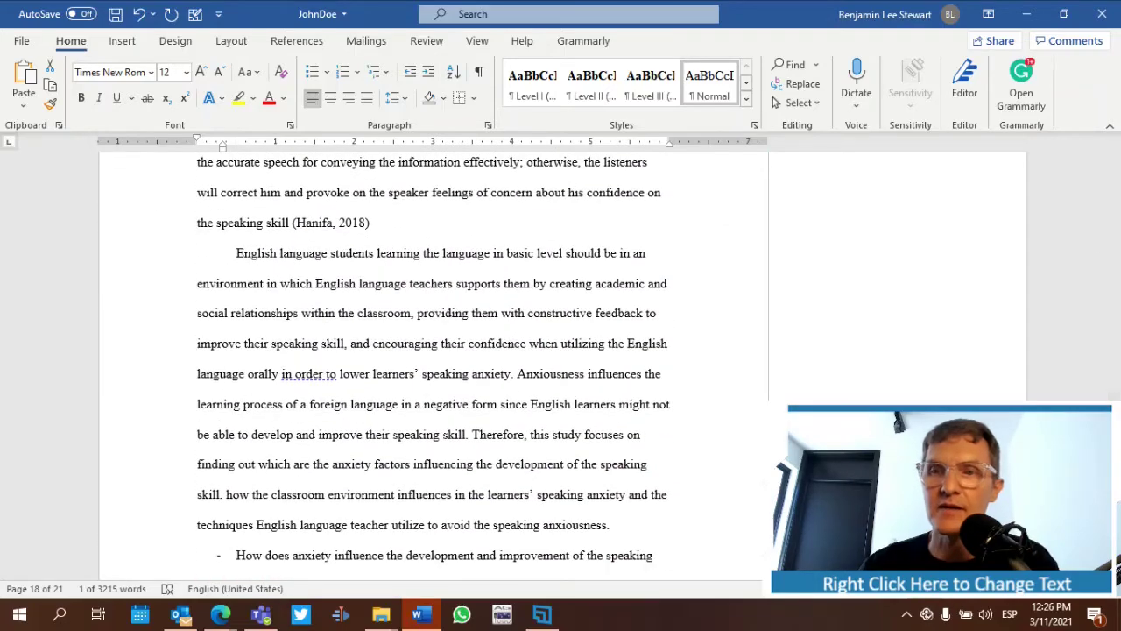
left_click_drag(1114, 391, 1086, 70)
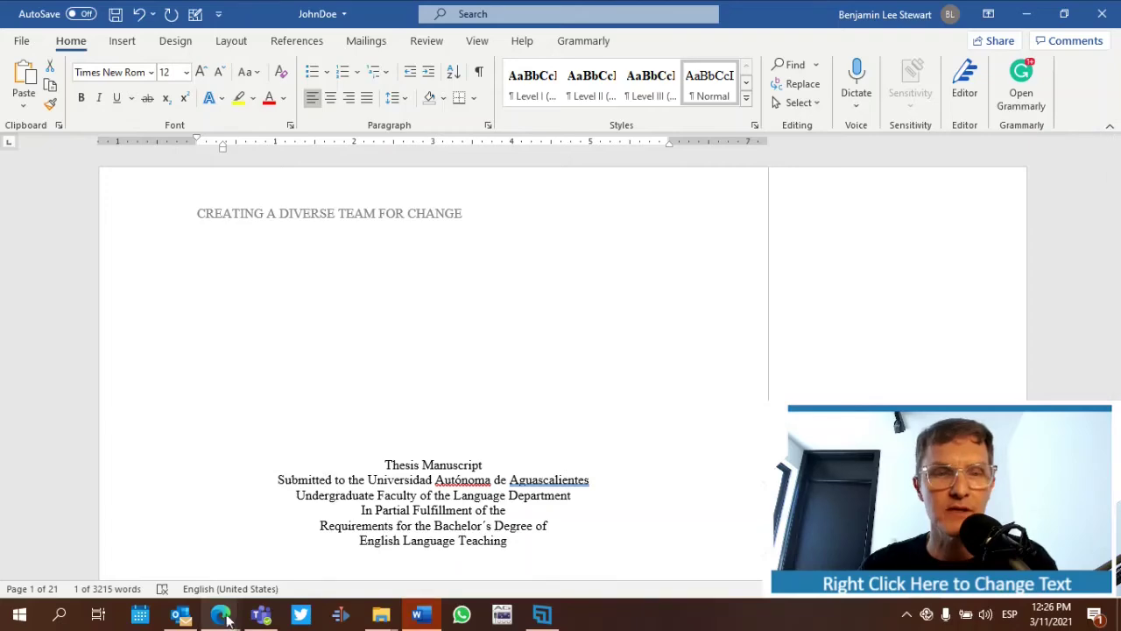
Step: In Notion's Literature Review Guide, expand Words to avoid, note the 'important' bullet, return to Word
mouse_move(221, 613)
left_click(142, 568)
left_click(120, 13)
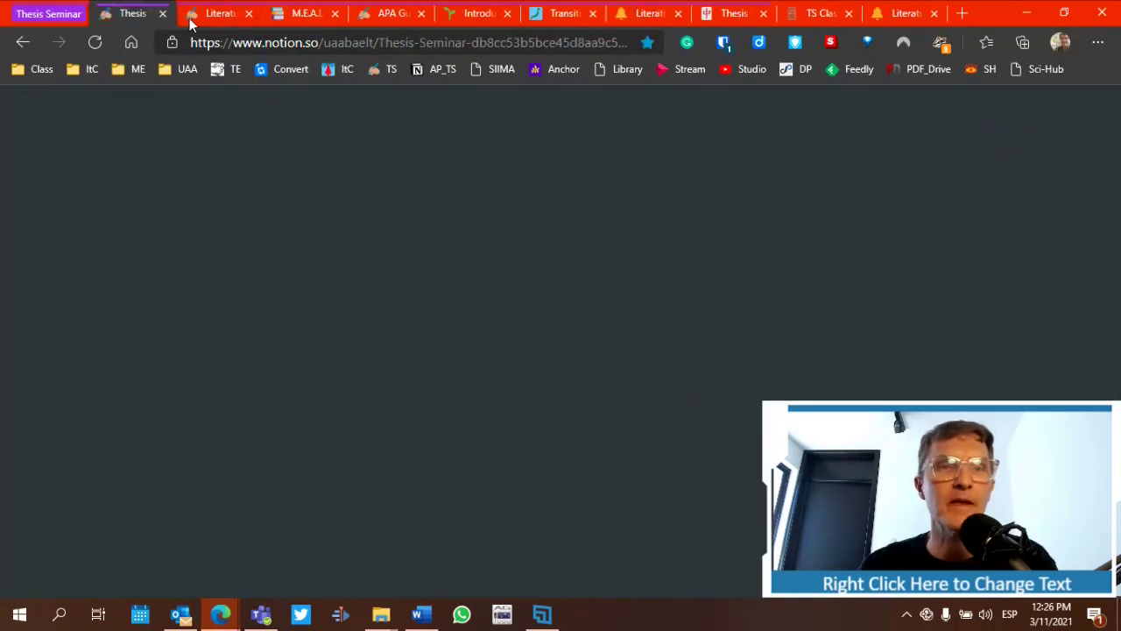
left_click(190, 17)
scroll(551, 362, "down", 2)
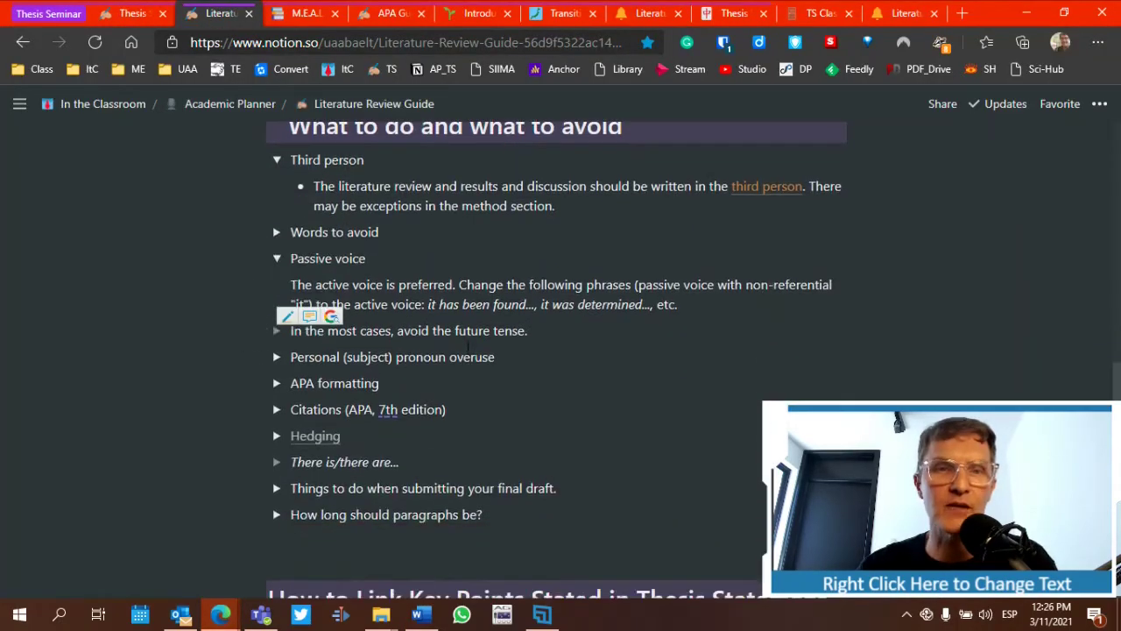
left_click(276, 232)
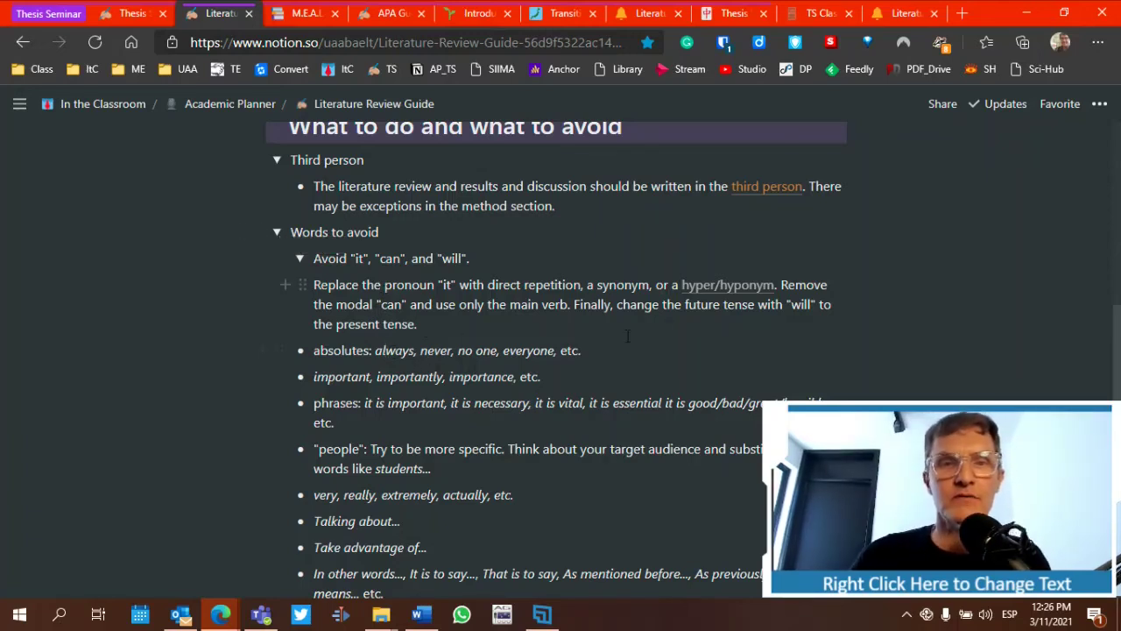
left_click(326, 376)
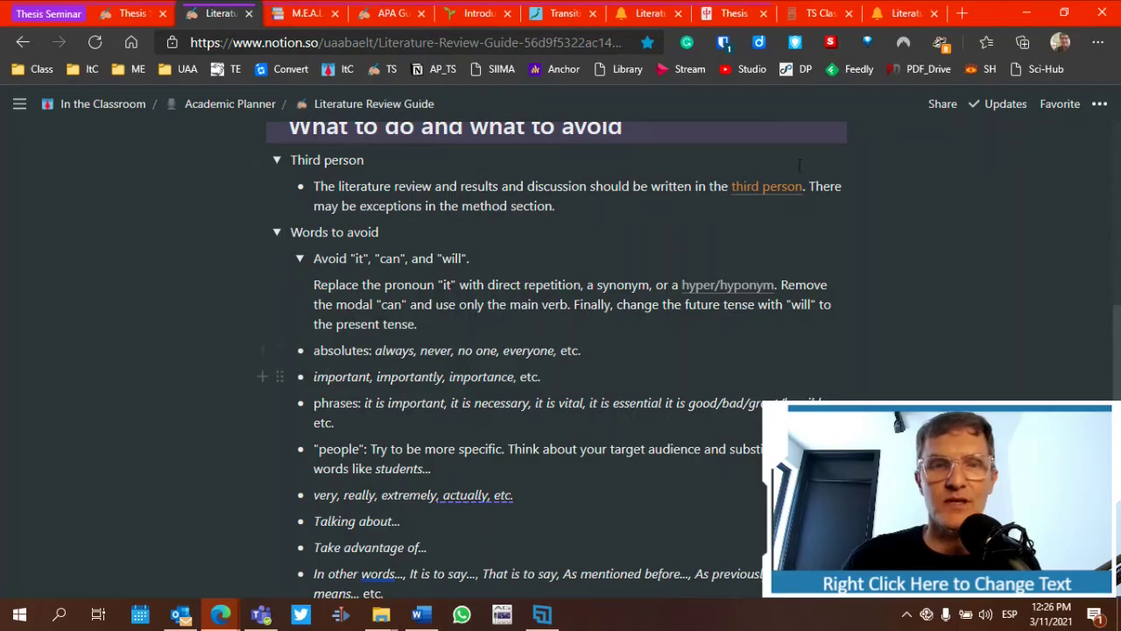
left_click(1026, 12)
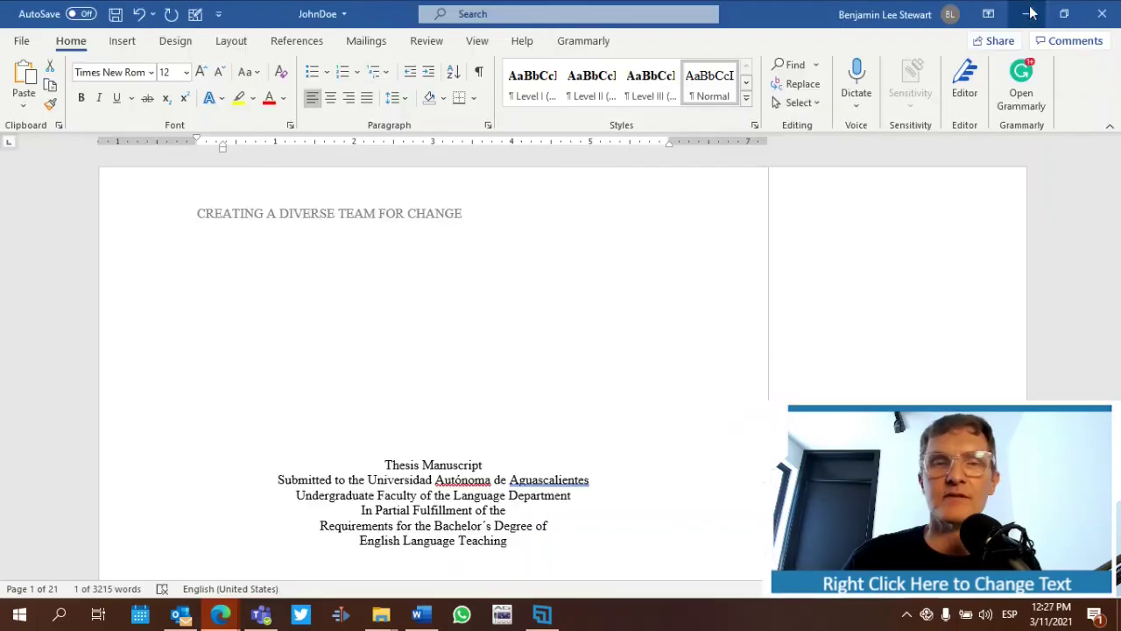
Step: Search the thesis for 'important'
left_click(153, 303)
key("ctrl+f")
type("impor")
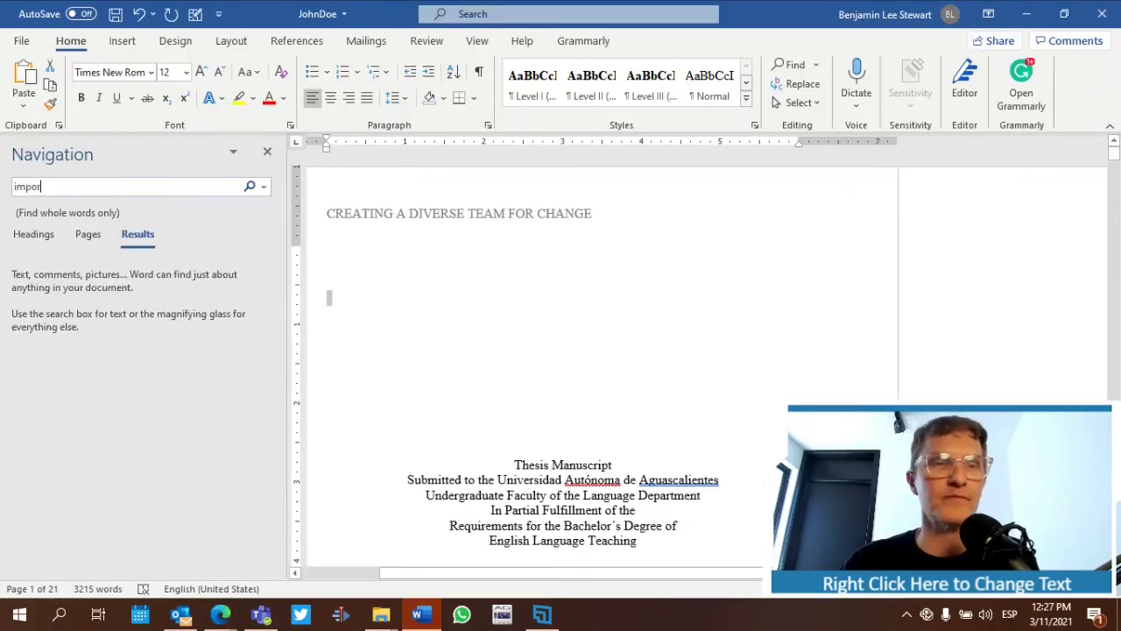
type("tant")
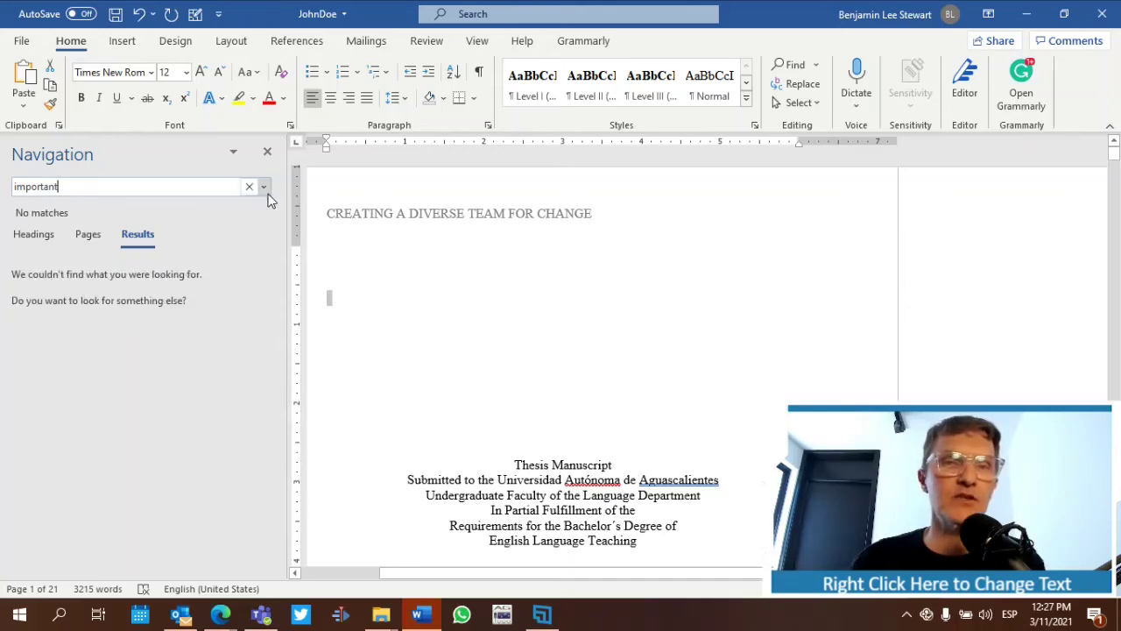
Step: Turn off whole-word matching and search 'importan', finding 1 match in the References
left_click(263, 188)
left_click(283, 207)
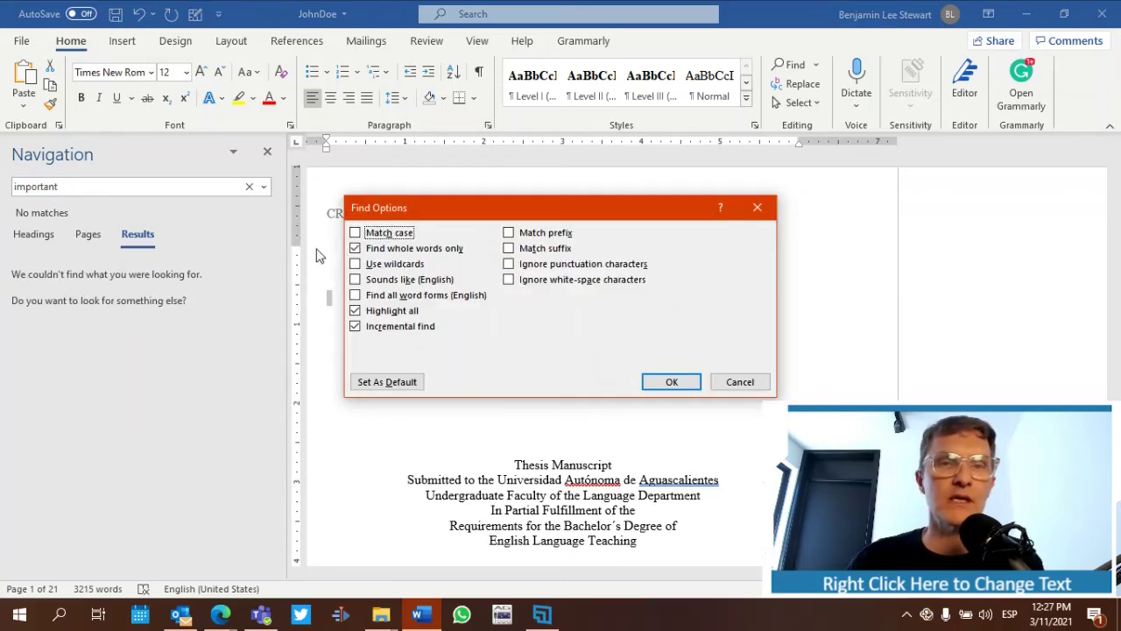
left_click(372, 254)
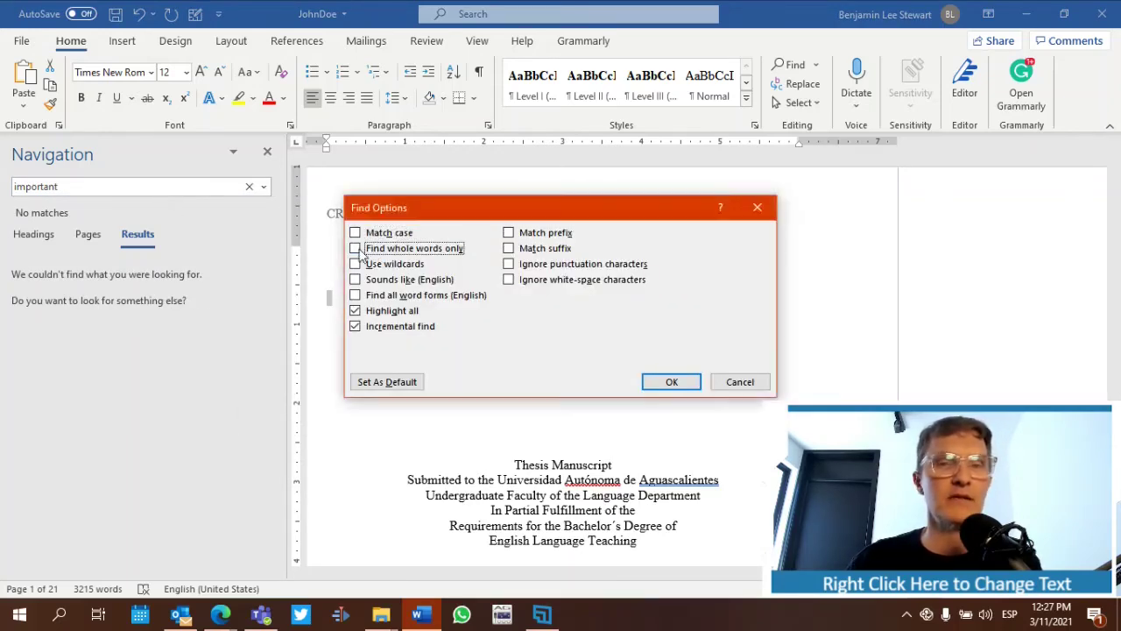
left_click(670, 381)
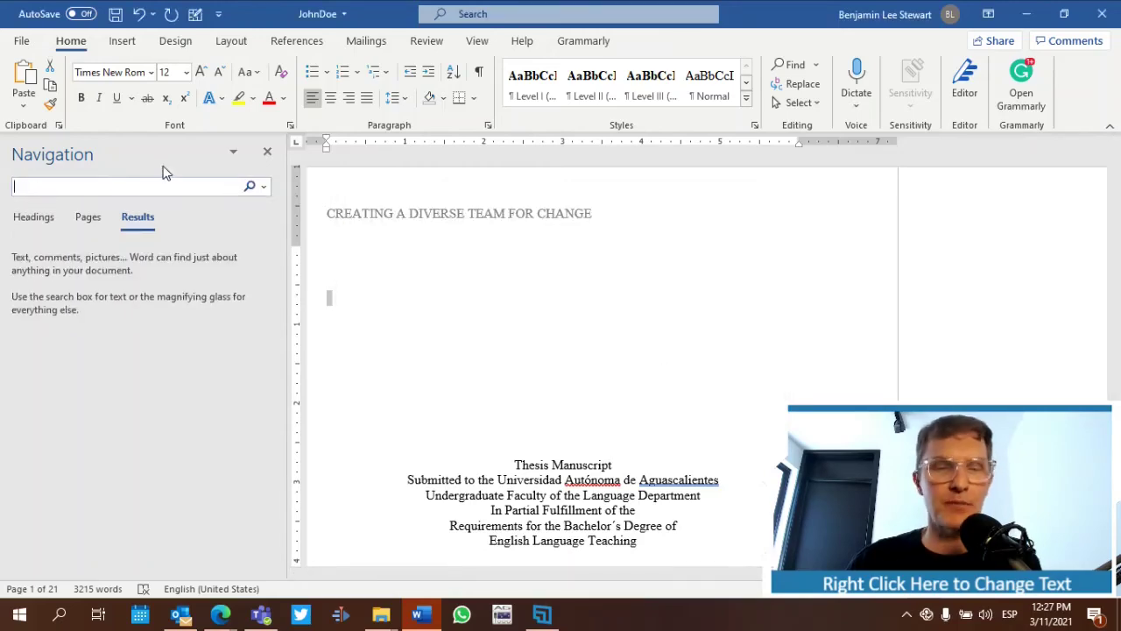
type("importan")
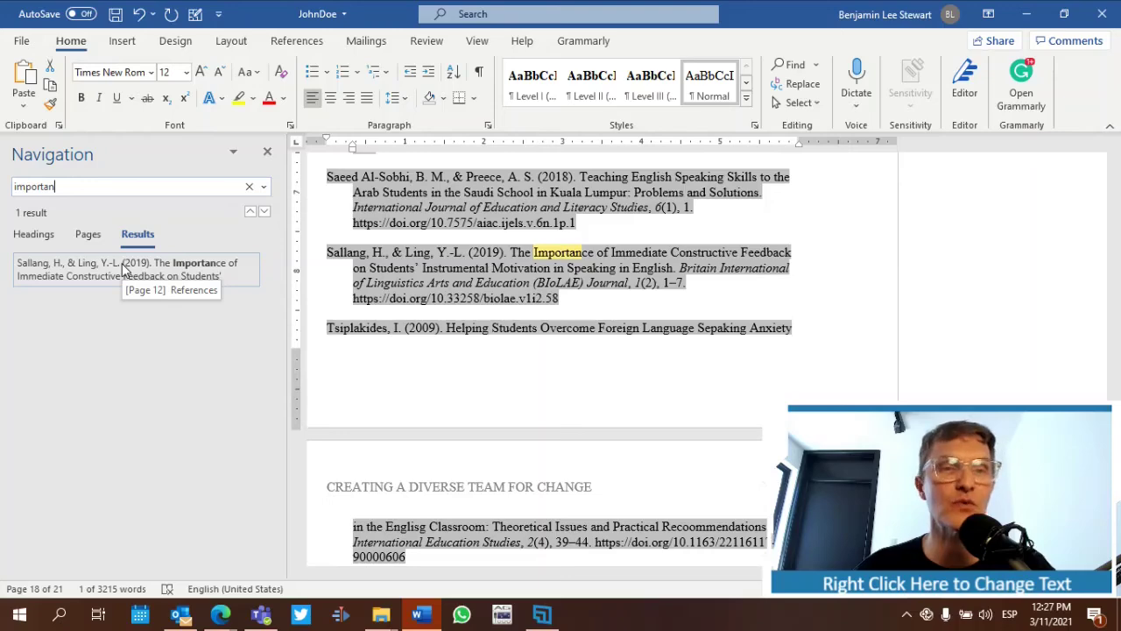
Step: Minimize Word and bring back Notion's Literature Review Guide with Words to avoid open
left_click(1026, 14)
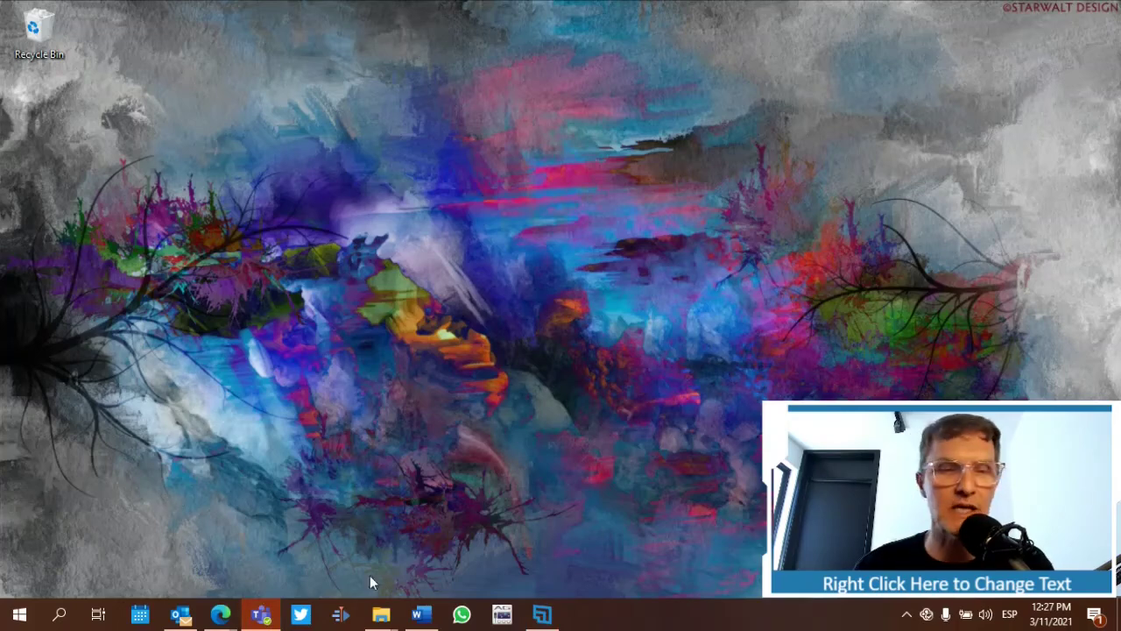
mouse_move(220, 613)
left_click(141, 543)
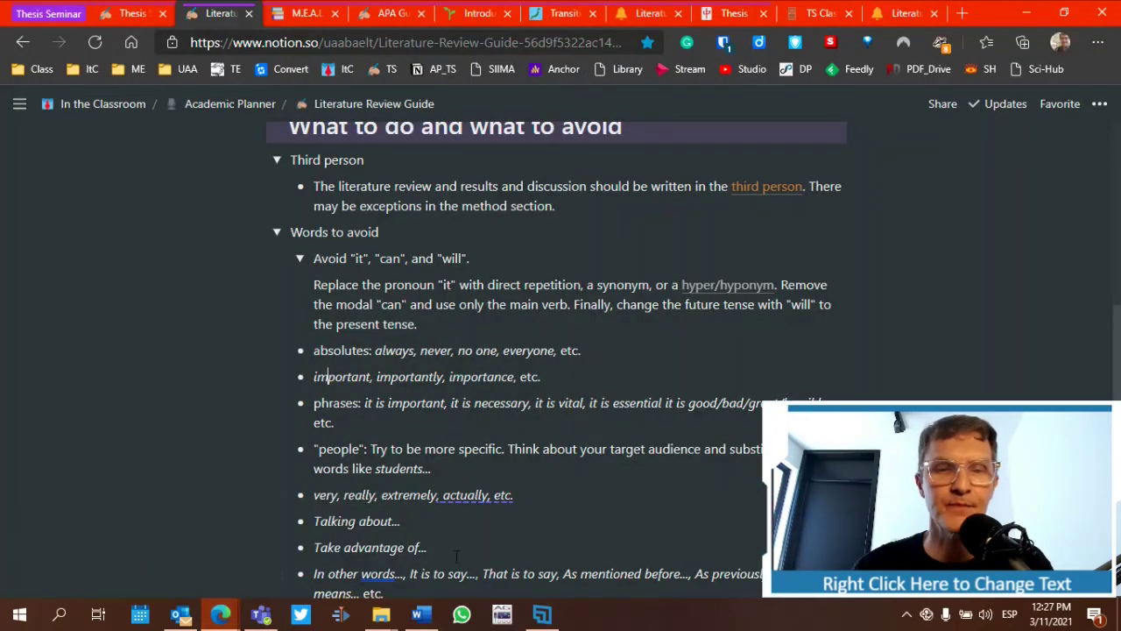